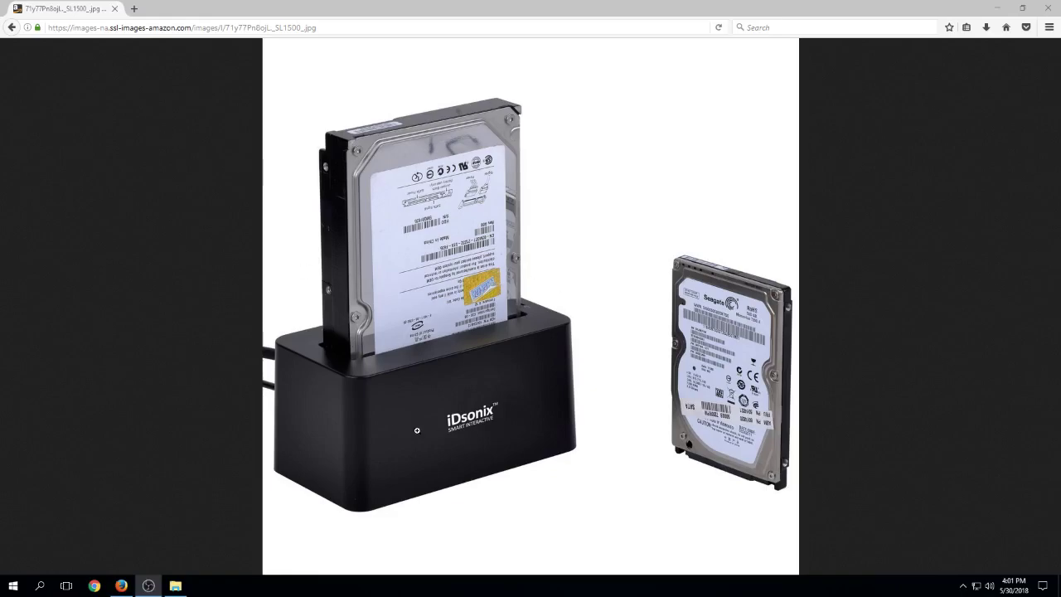
Step: Put a desktop shortcut to DiskInfo64 from the CrystalDiskInfo7_6_0 folder on Data Disk (E:)
left_click(997, 7)
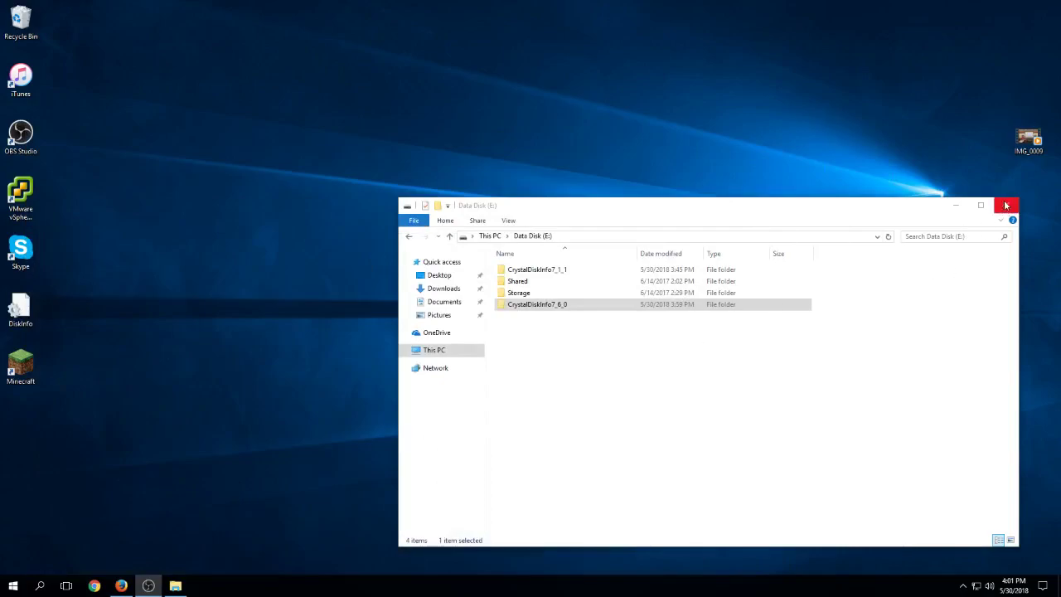
left_click_drag(781, 199, 785, 203)
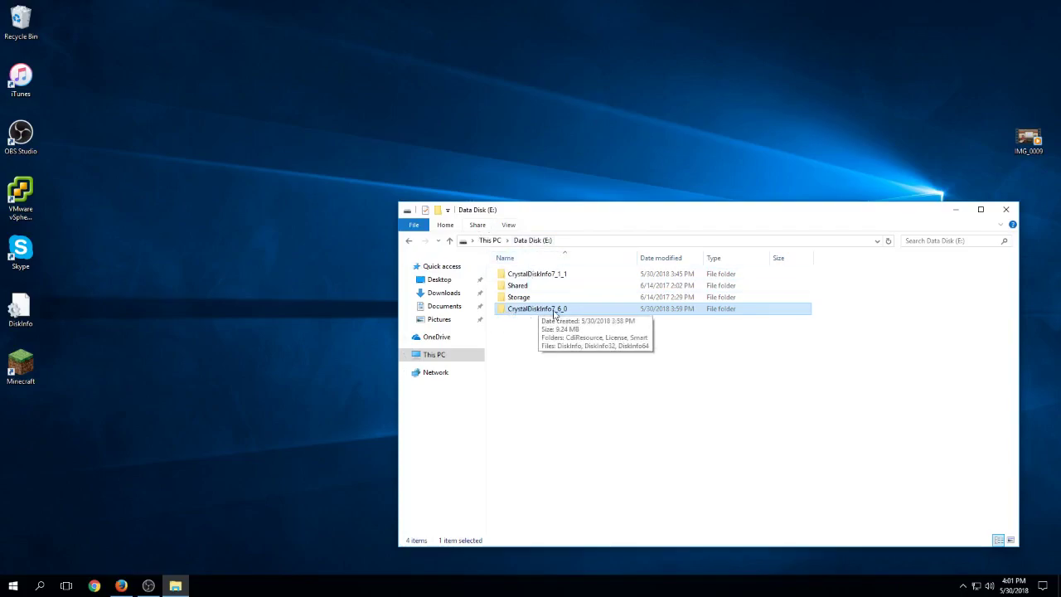
double_click(554, 312)
left_click(534, 334)
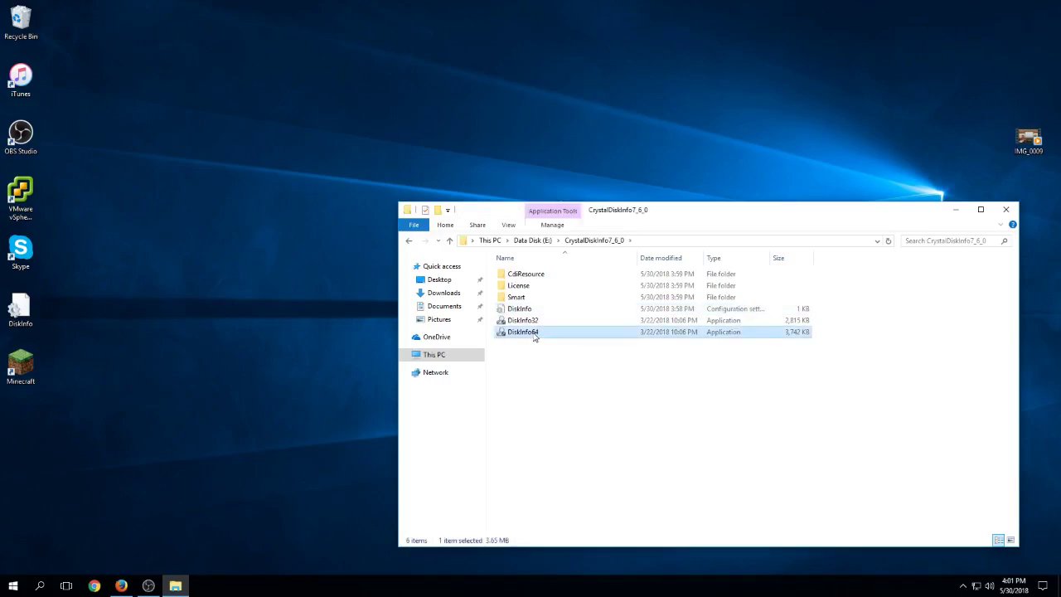
left_click_drag(535, 334, 838, 89)
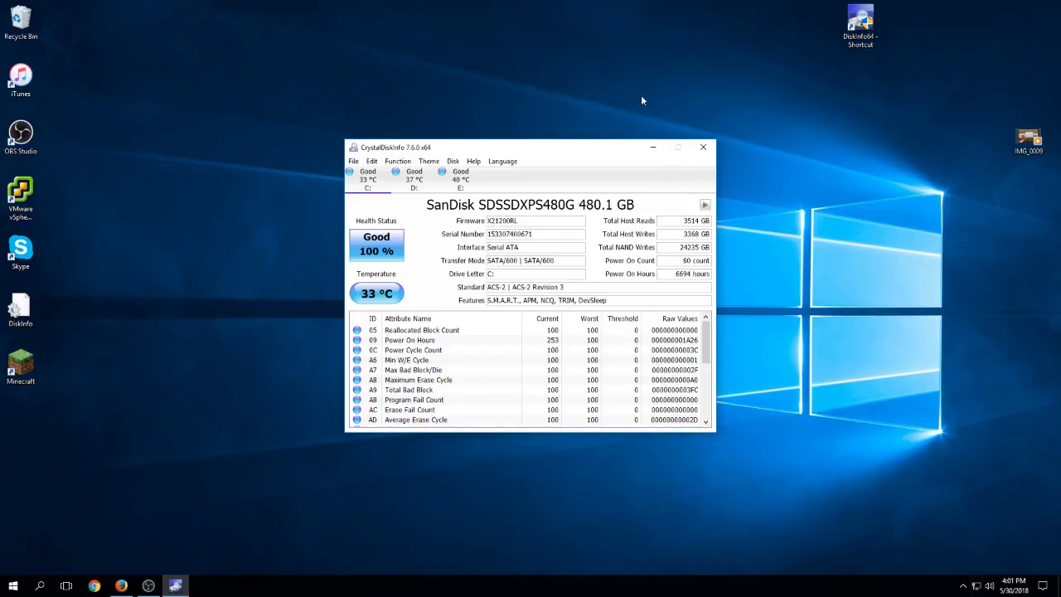
Step: Move the CrystalDiskInfo window to the right side and bring up the Start quick-tools menu
left_click_drag(556, 157, 805, 142)
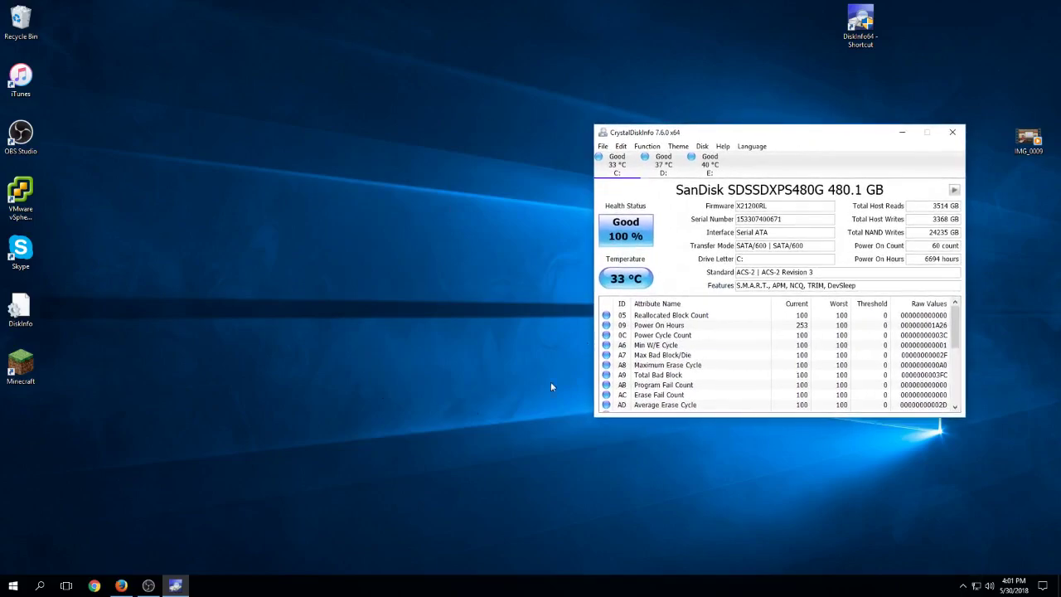
right_click(12, 585)
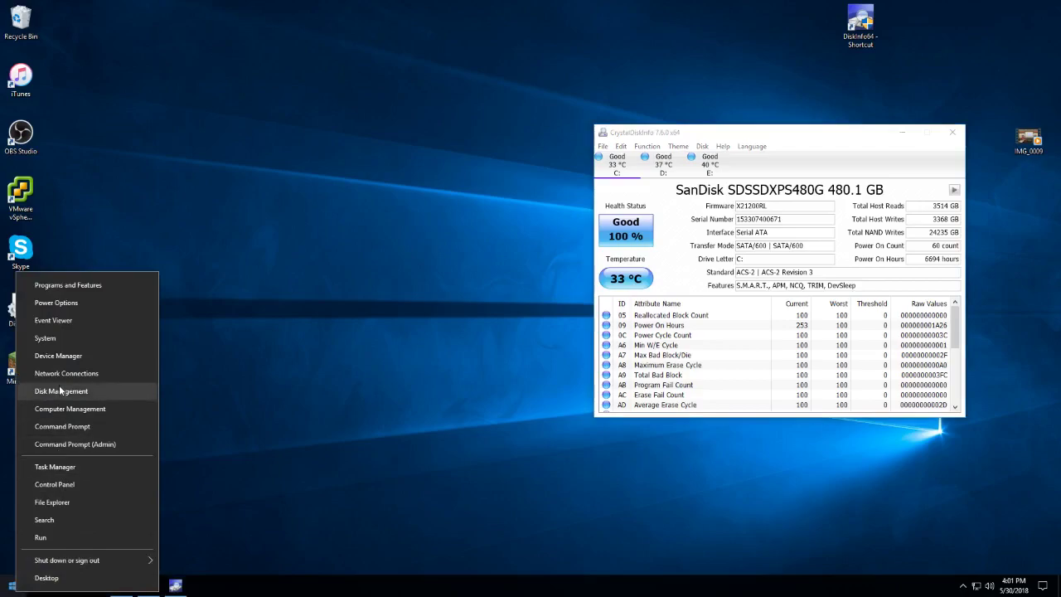
right_click(12, 586)
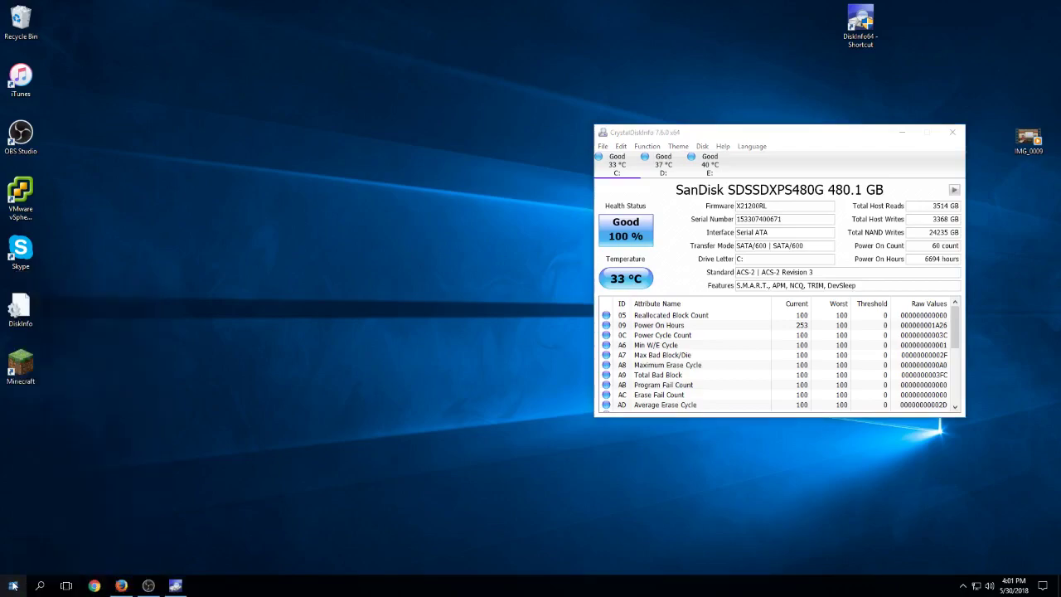
right_click(12, 585)
Step: Launch Disk Management, enlarge its window to show Disks 0–2, then return to Firefox
left_click(48, 383)
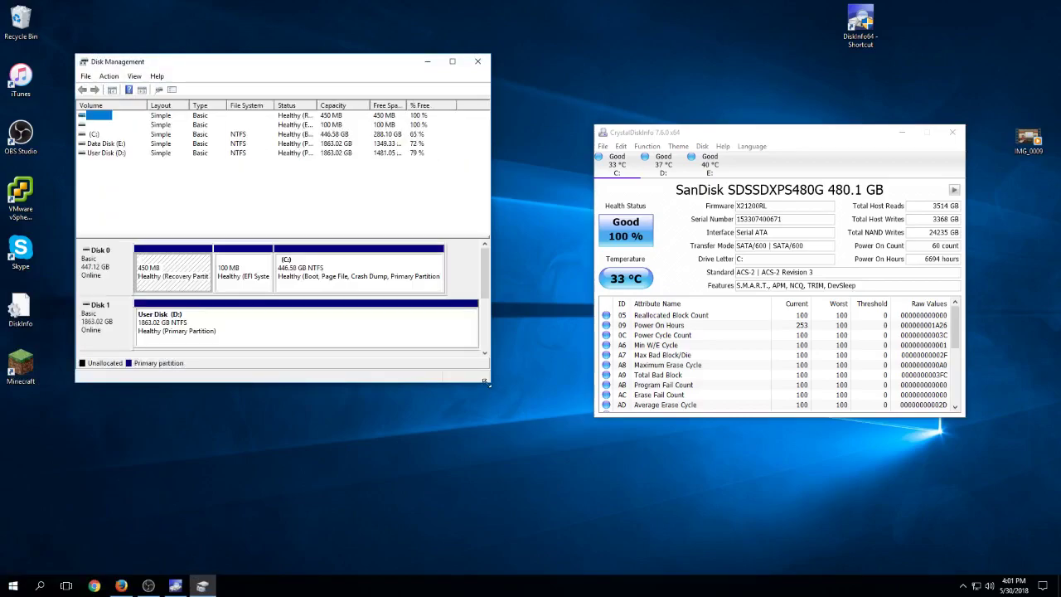
left_click_drag(490, 382, 519, 568)
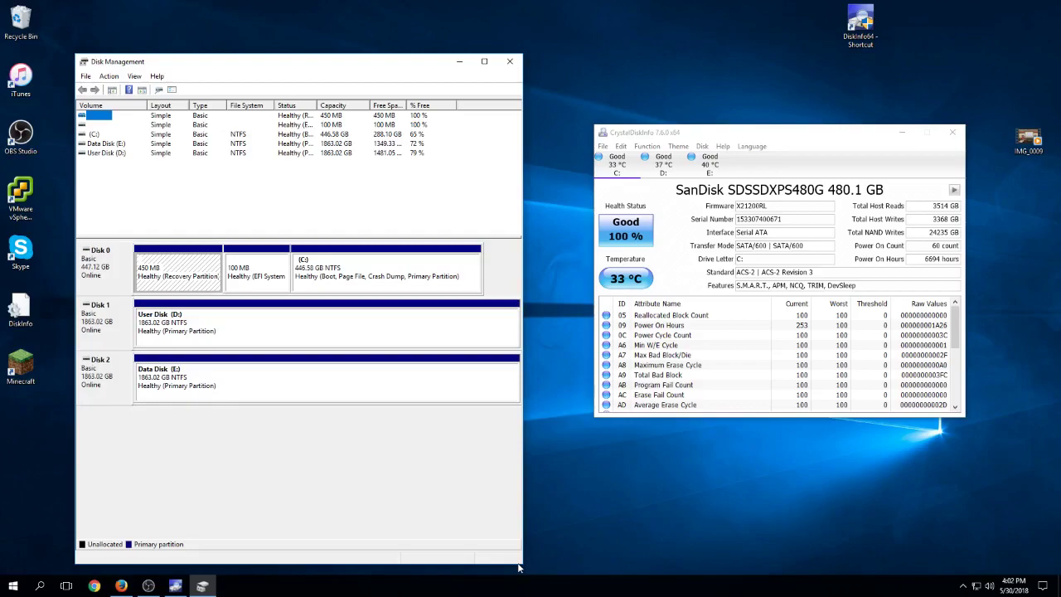
left_click(121, 586)
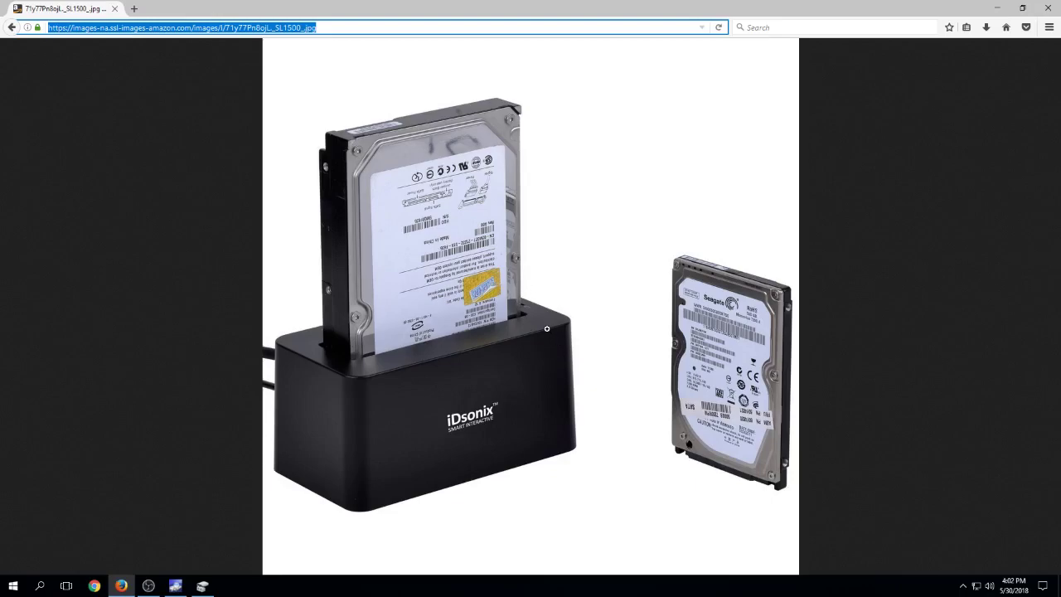
Step: Minimize Firefox so Disk Management can show the newly docked 298.09 GB drive as Disk 3
left_click(997, 10)
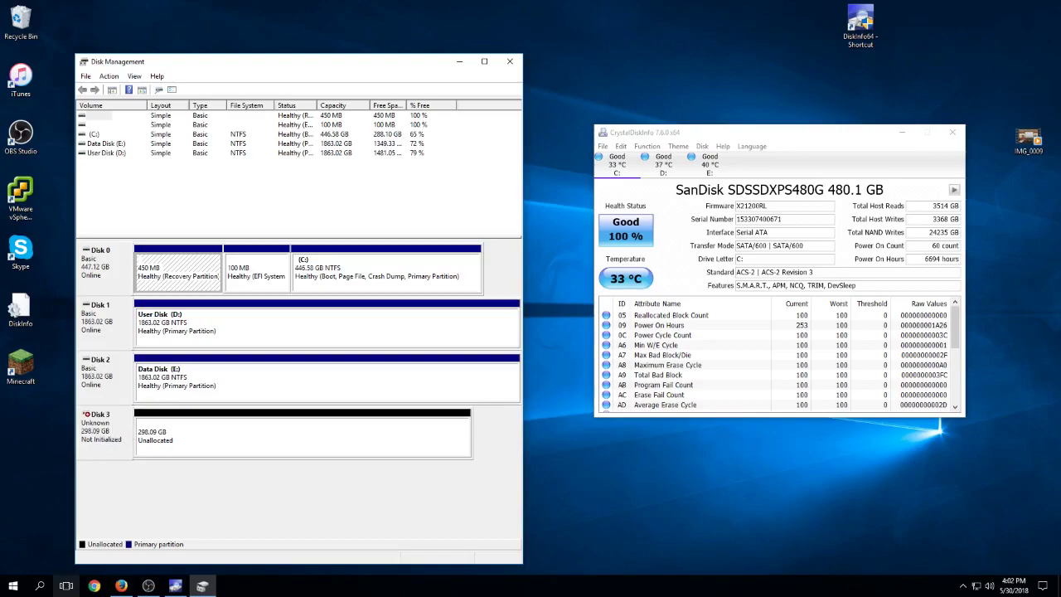
Step: Check the drives under This PC in a new File Explorer window, then minimize it
key("super+e")
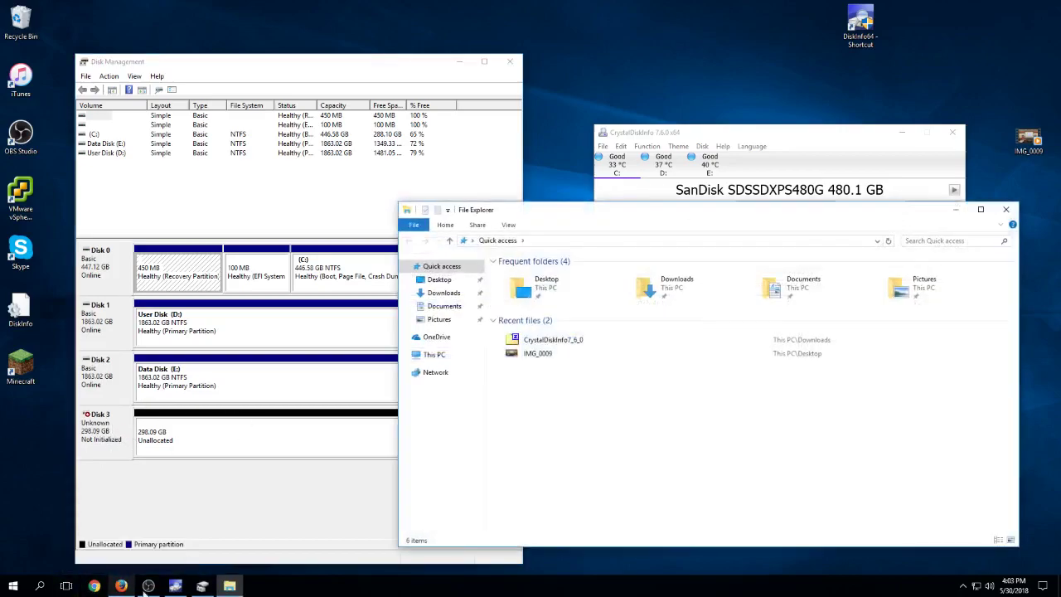
left_click(452, 358)
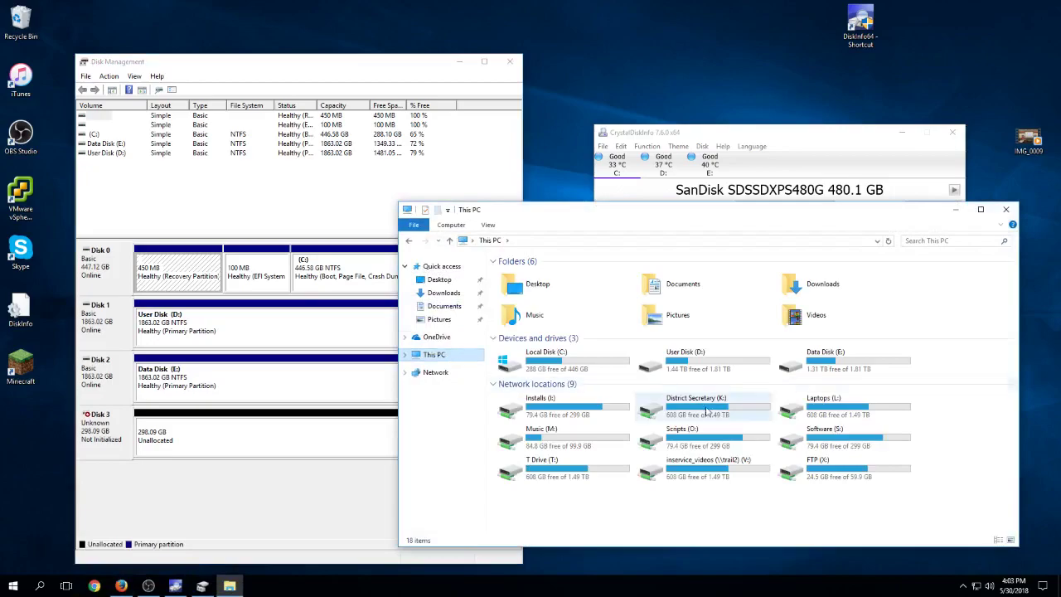
left_click(957, 210)
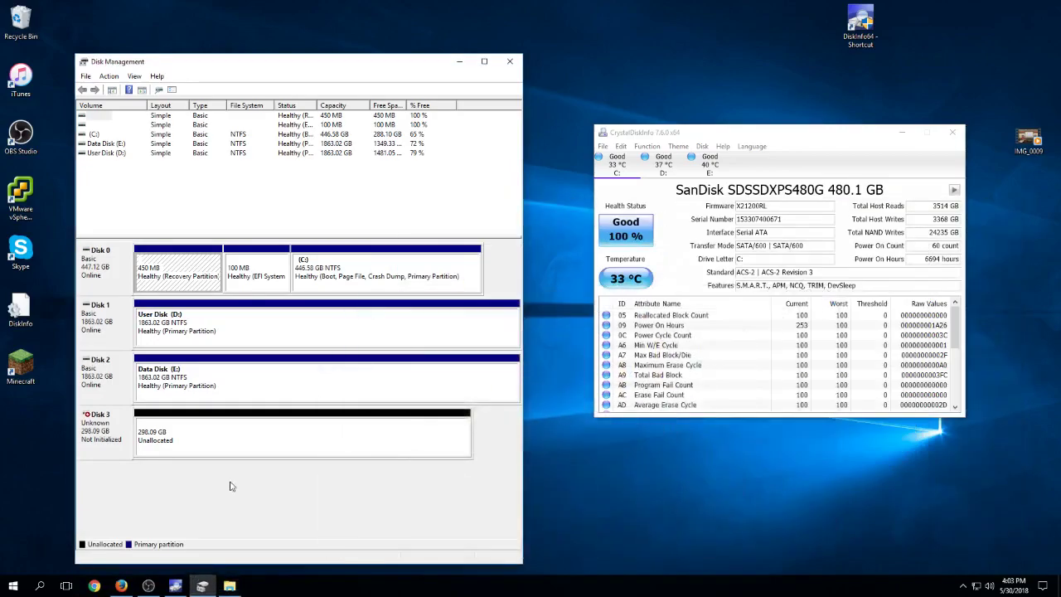
Step: Initialize Disk 3 with a GPT partition table
right_click(107, 441)
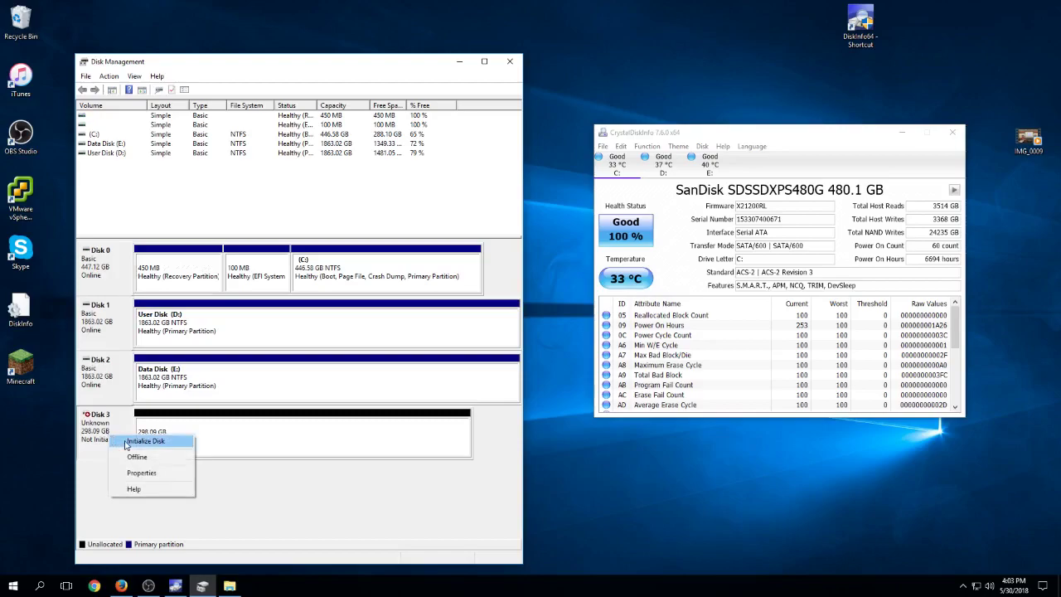
left_click(126, 444)
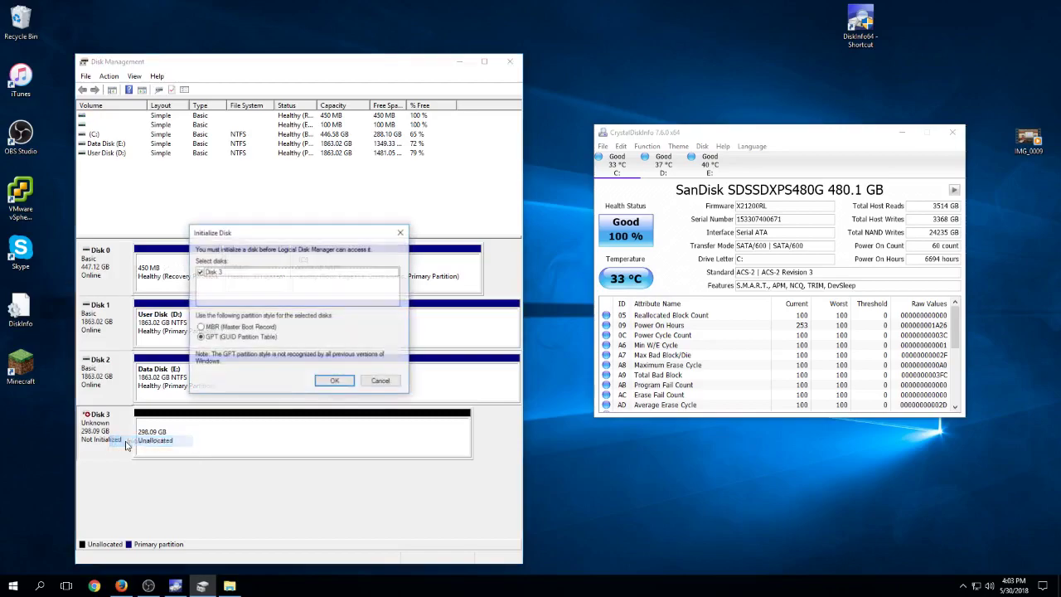
left_click(332, 381)
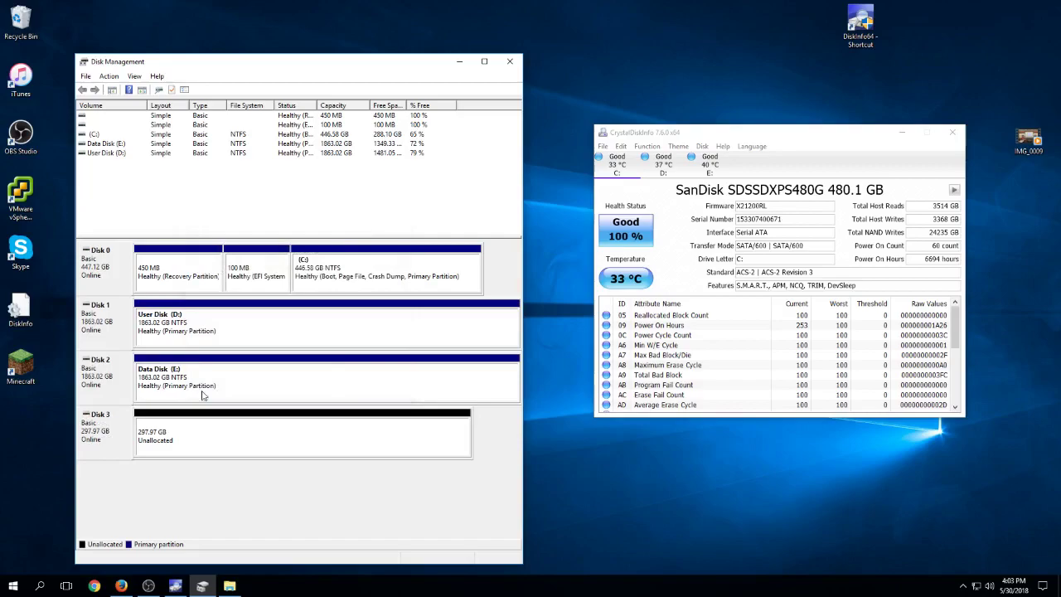
Step: Create a simple volume on Disk 3 using all 305116 MB, the suggested letter F:, and NTFS quick format
right_click(212, 440)
left_click(242, 443)
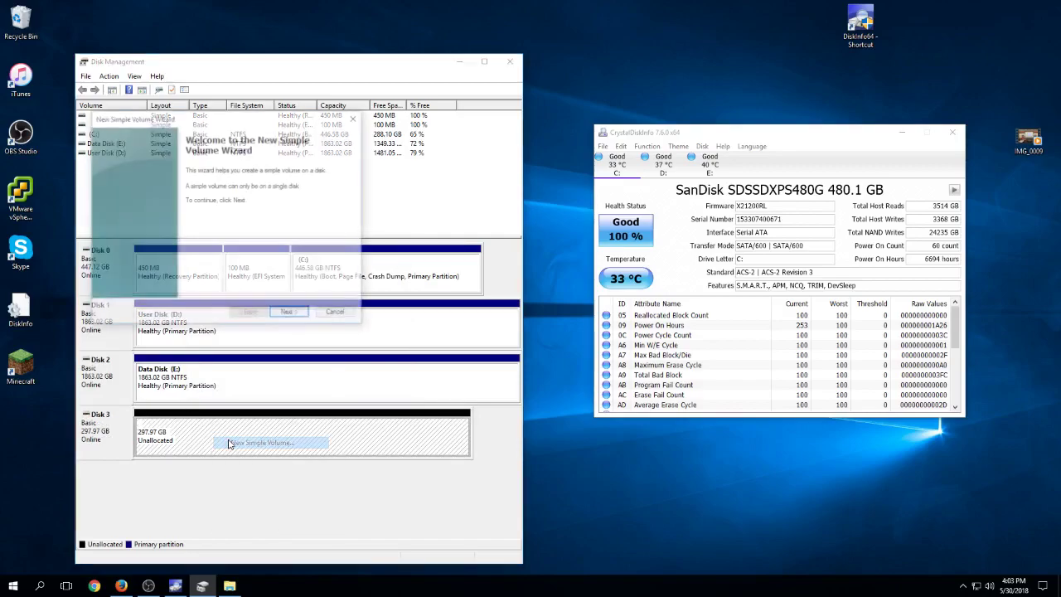
left_click(290, 314)
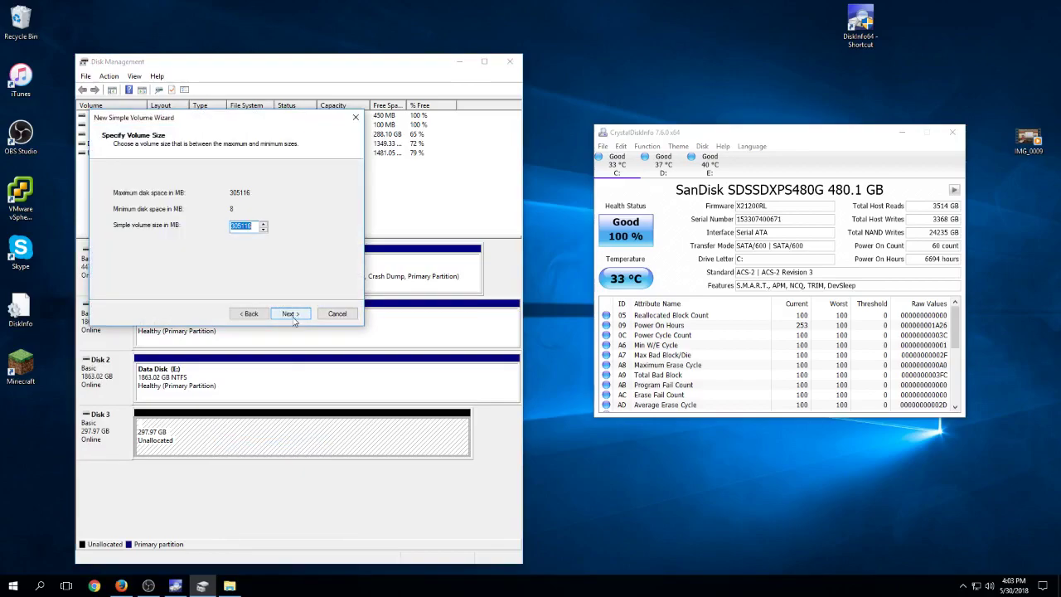
left_click(290, 314)
left_click(290, 315)
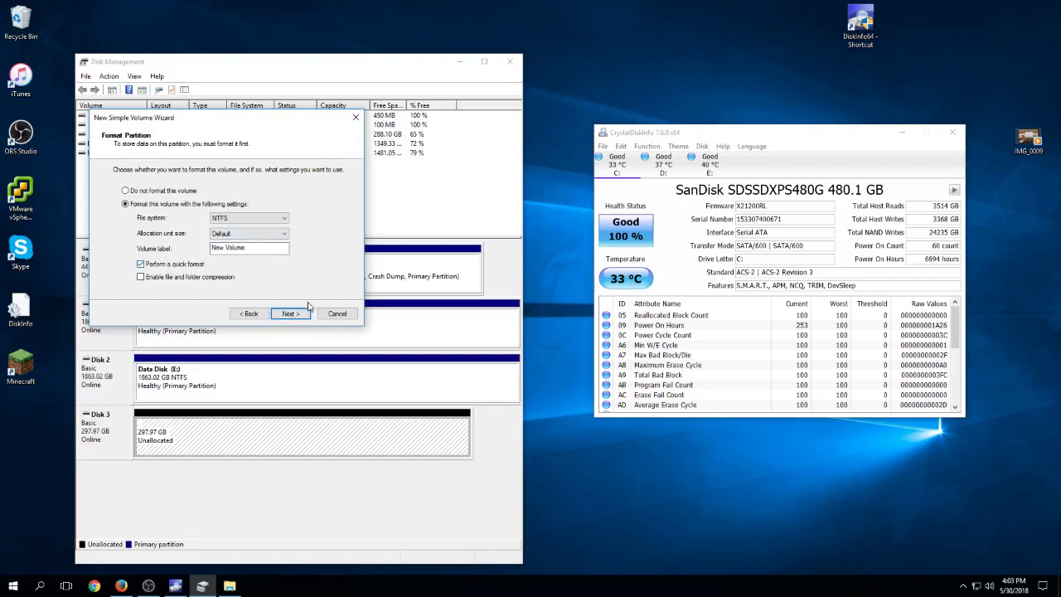
left_click(290, 314)
left_click(290, 314)
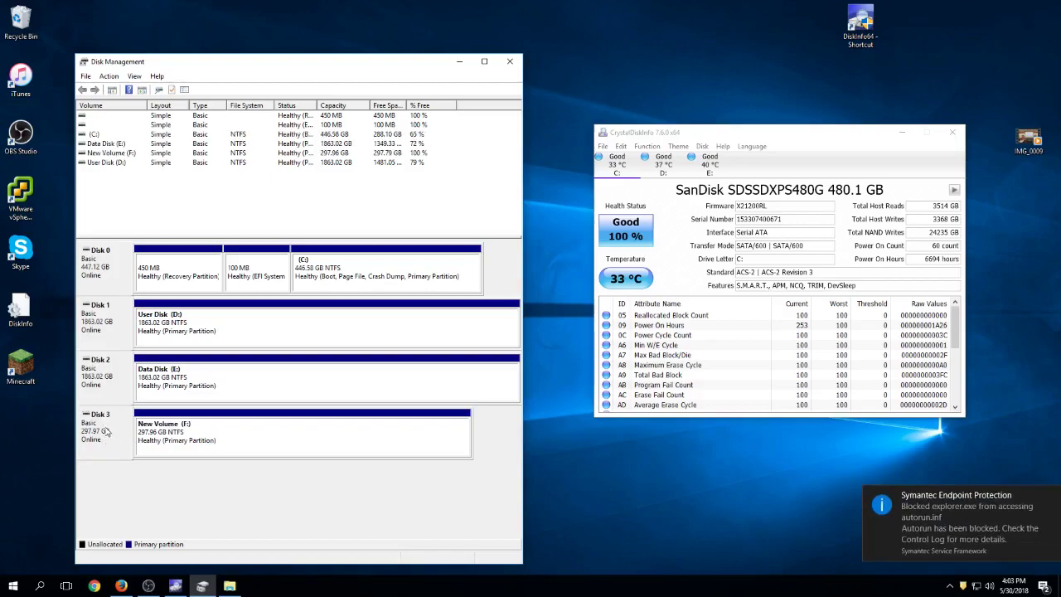
Step: Format New Volume (F:) with the NTFS file system and confirm the erase warning
right_click(273, 434)
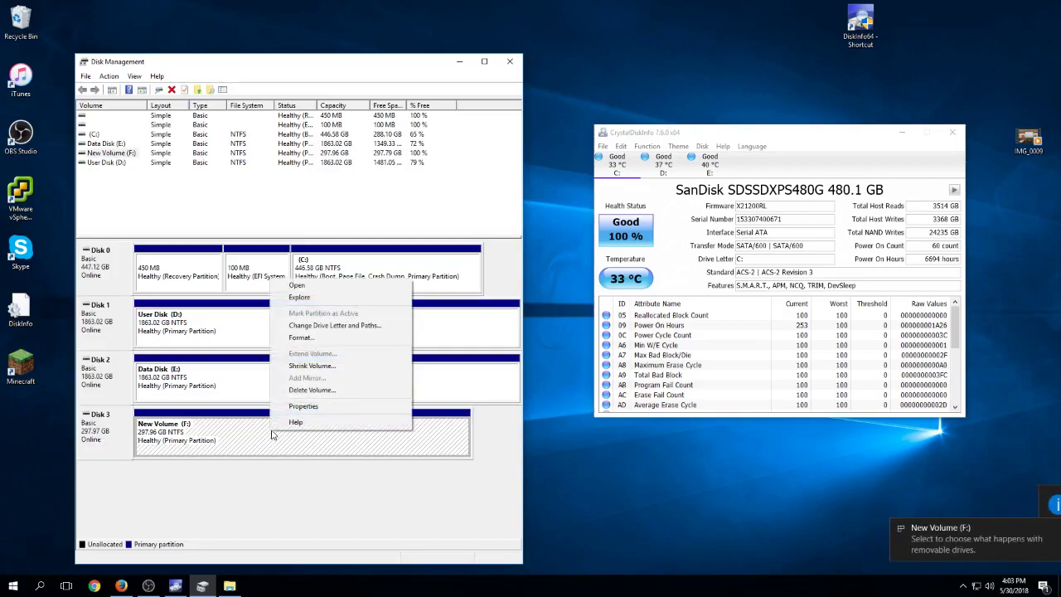
left_click(315, 337)
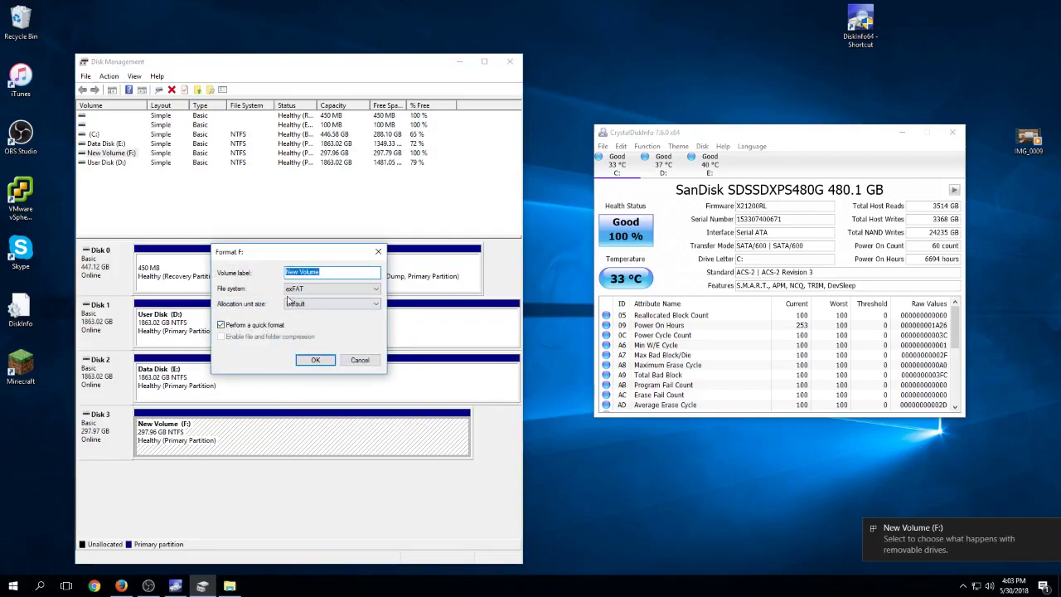
left_click(331, 288)
left_click(299, 300)
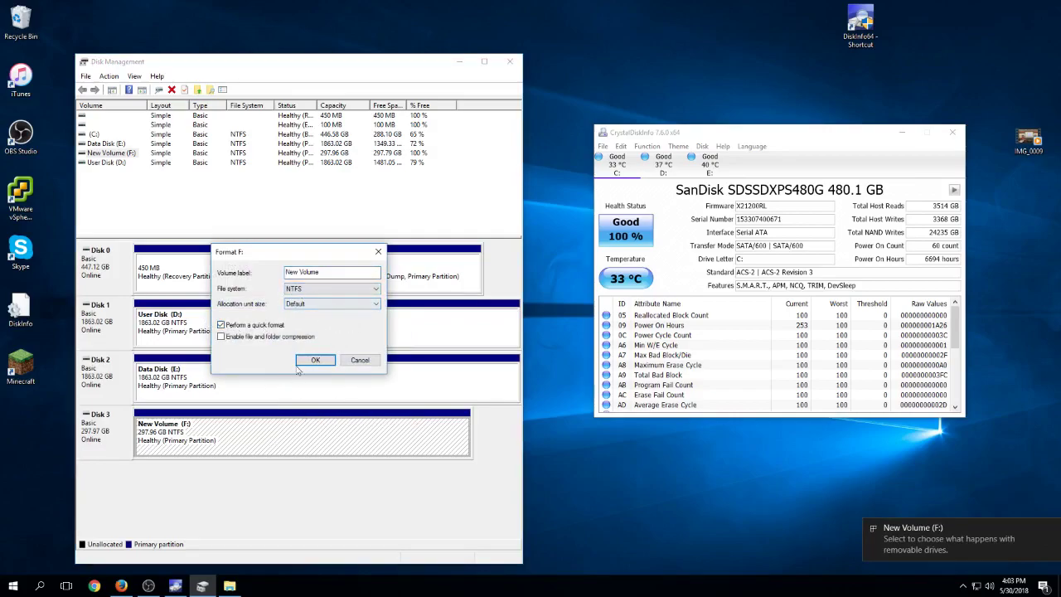
left_click(324, 361)
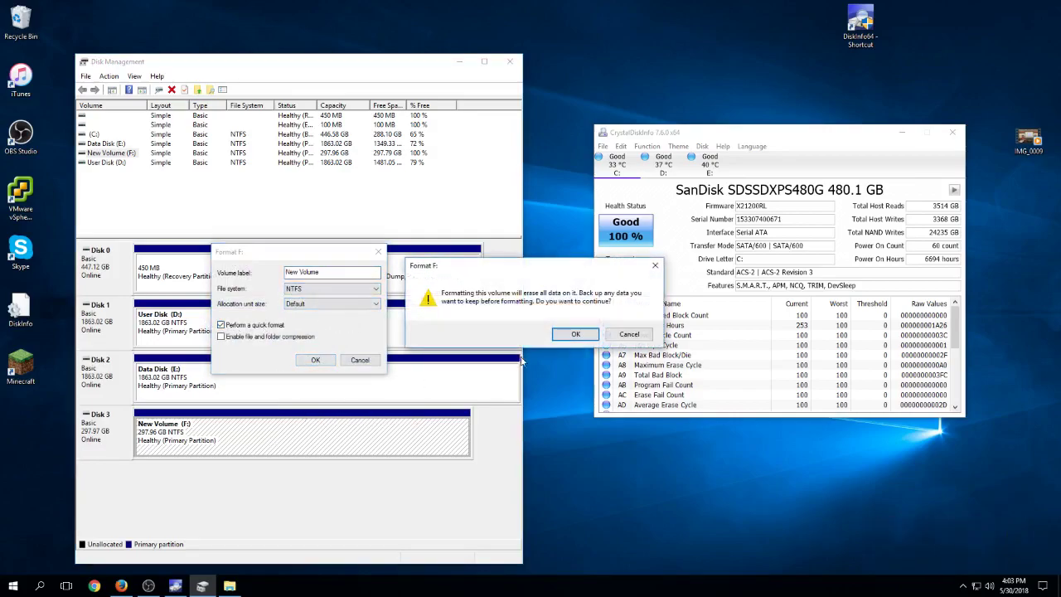
left_click(572, 334)
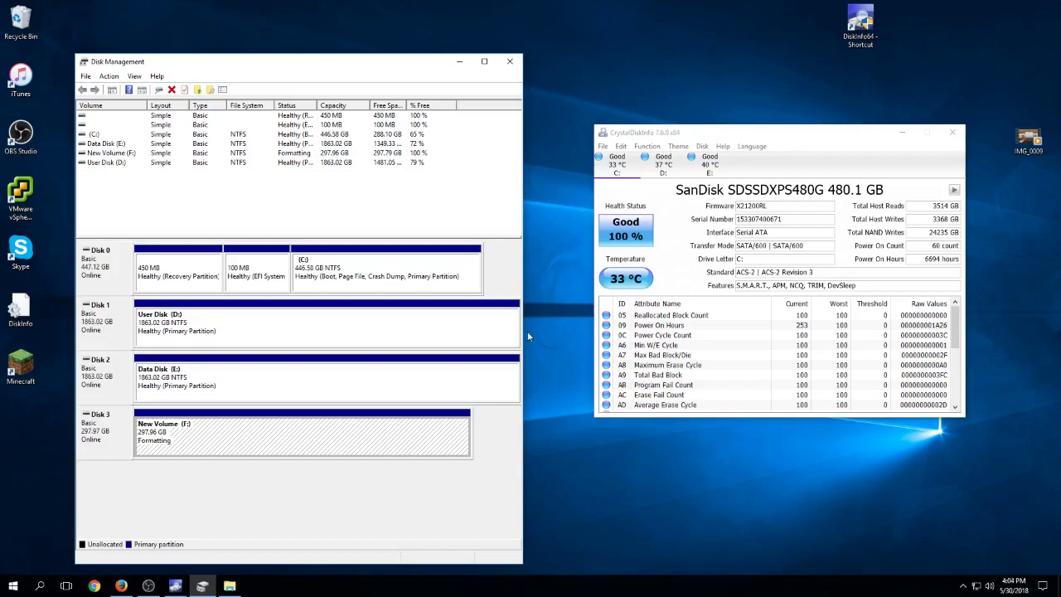
left_click(230, 585)
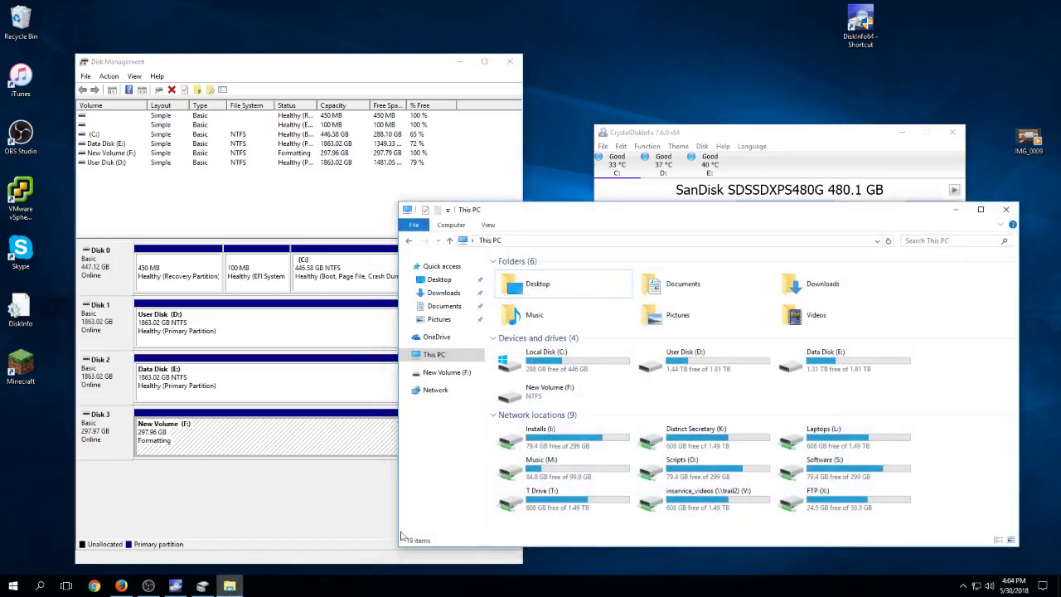
double_click(547, 390)
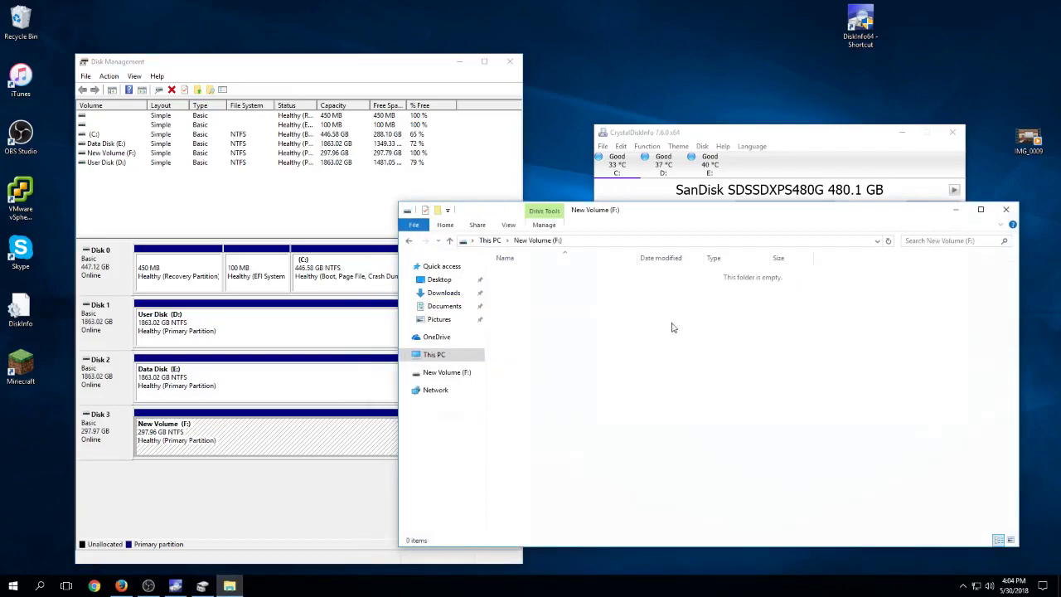
key("alt+F4")
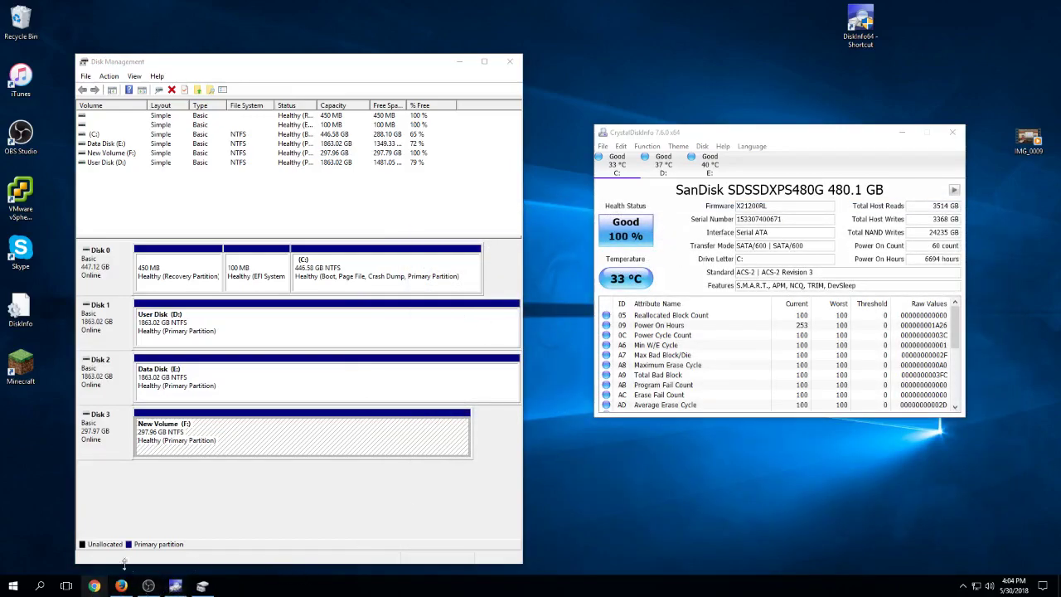
key("super+e")
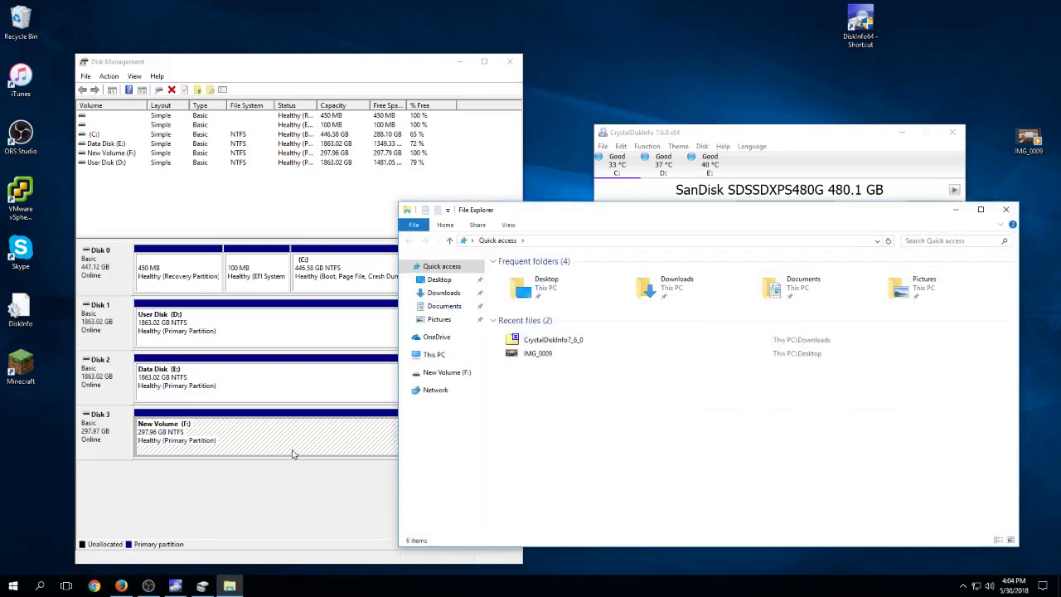
left_click(433, 355)
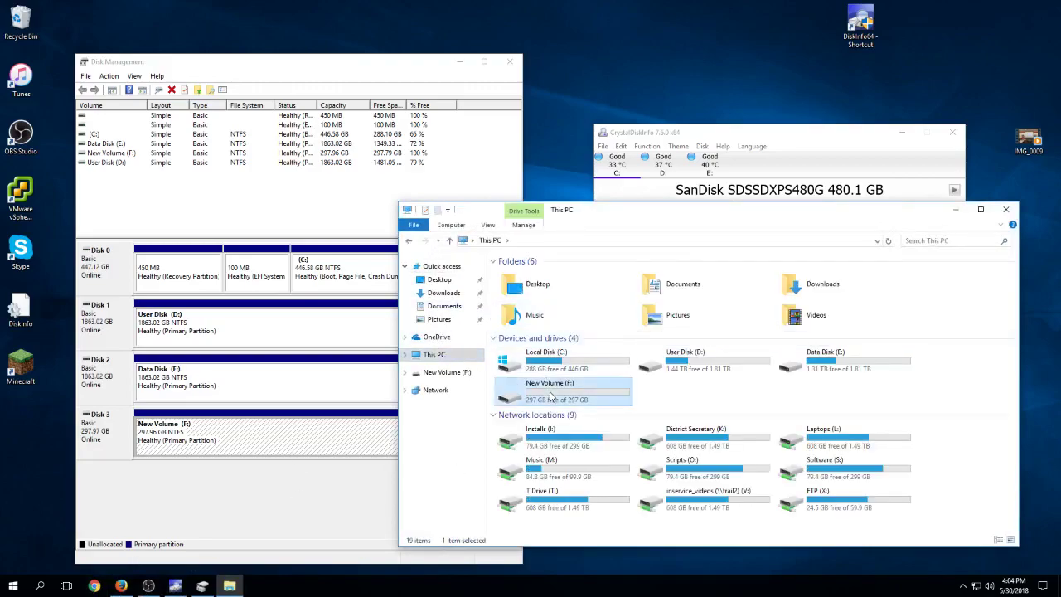
double_click(557, 393)
left_click(1005, 209)
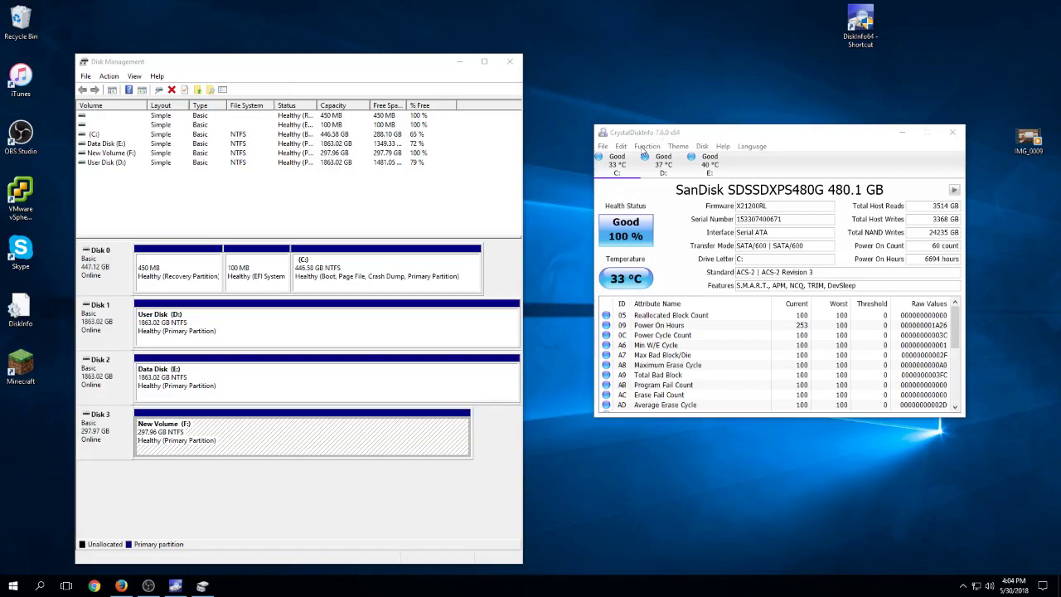
Step: Rescan drives in CrystalDiskInfo and show the Hitachi 320.0 GB F: drive's health details
left_click(642, 147)
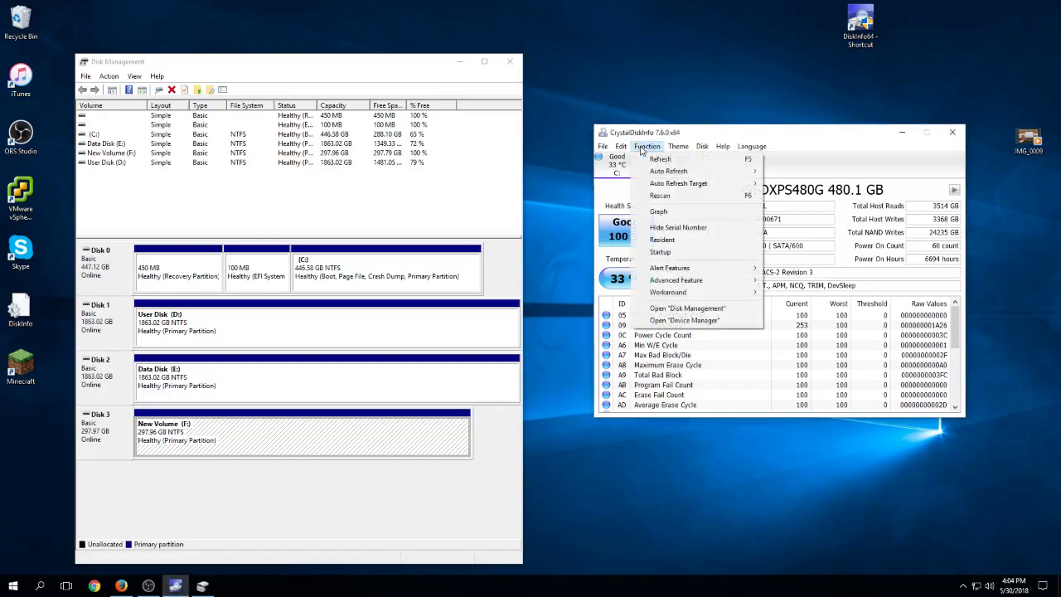
left_click(661, 196)
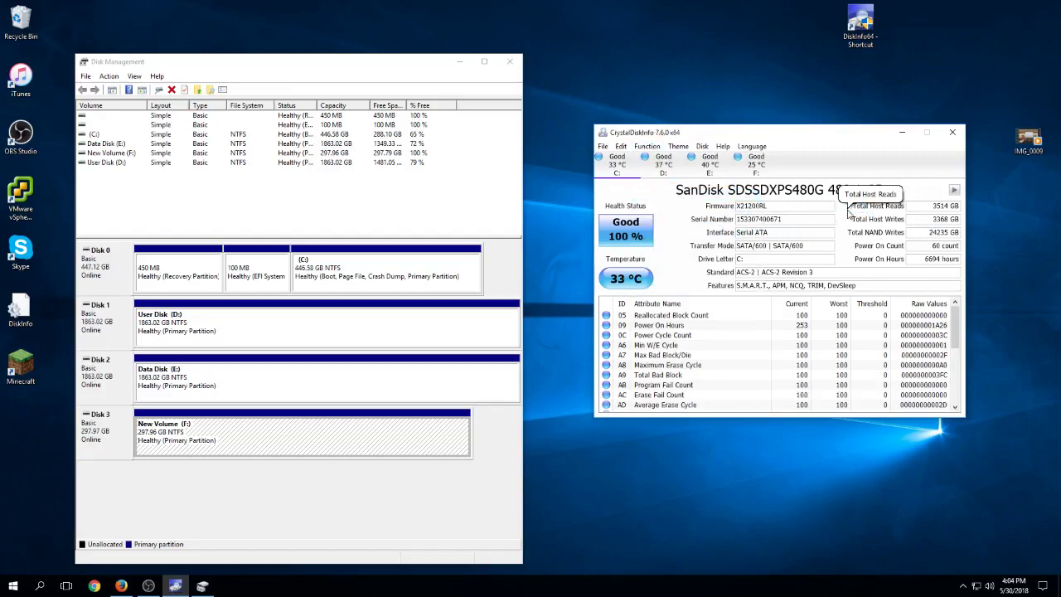
left_click(759, 169)
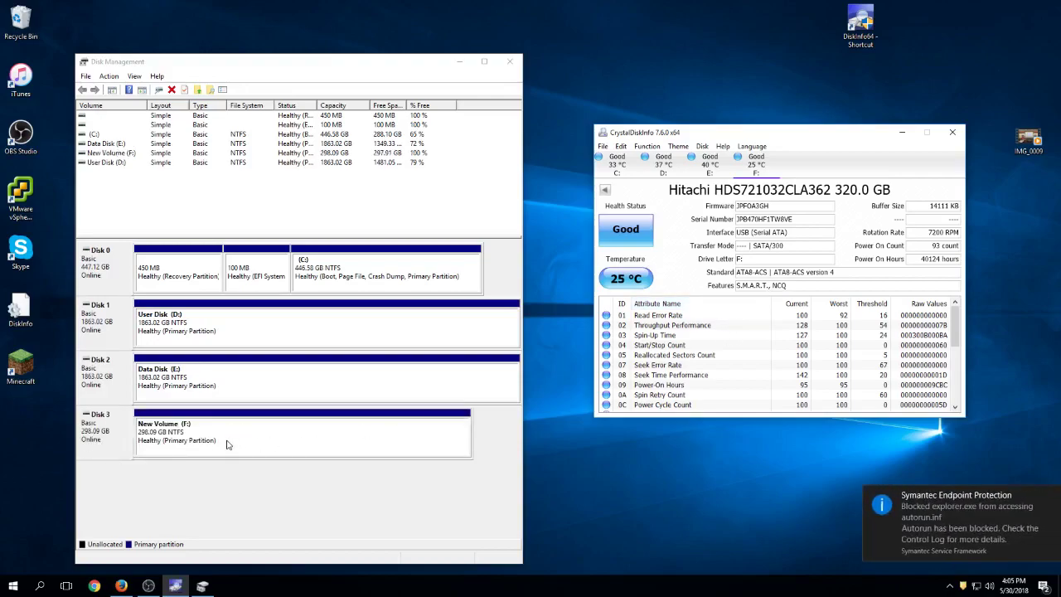
Step: Reformat New Volume (F:) with the default NTFS quick-format settings and confirm the erase
right_click(179, 432)
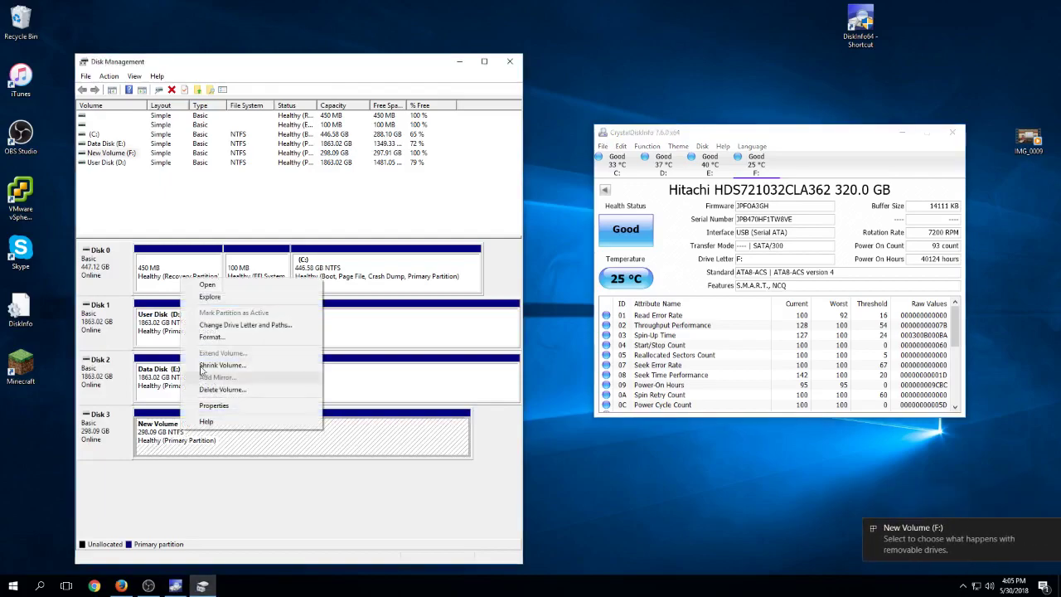
left_click(224, 338)
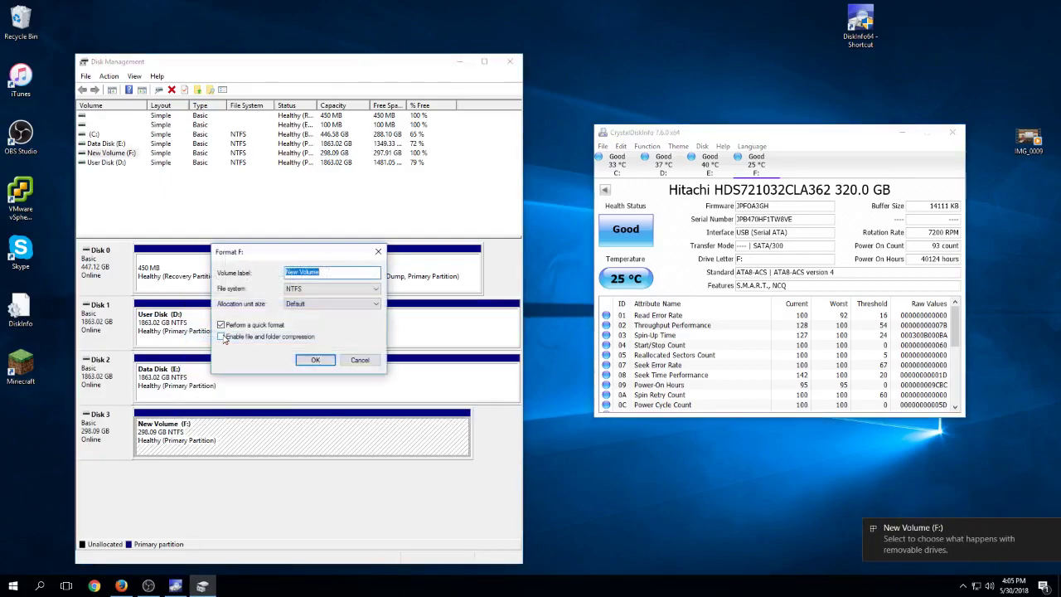
left_click(315, 359)
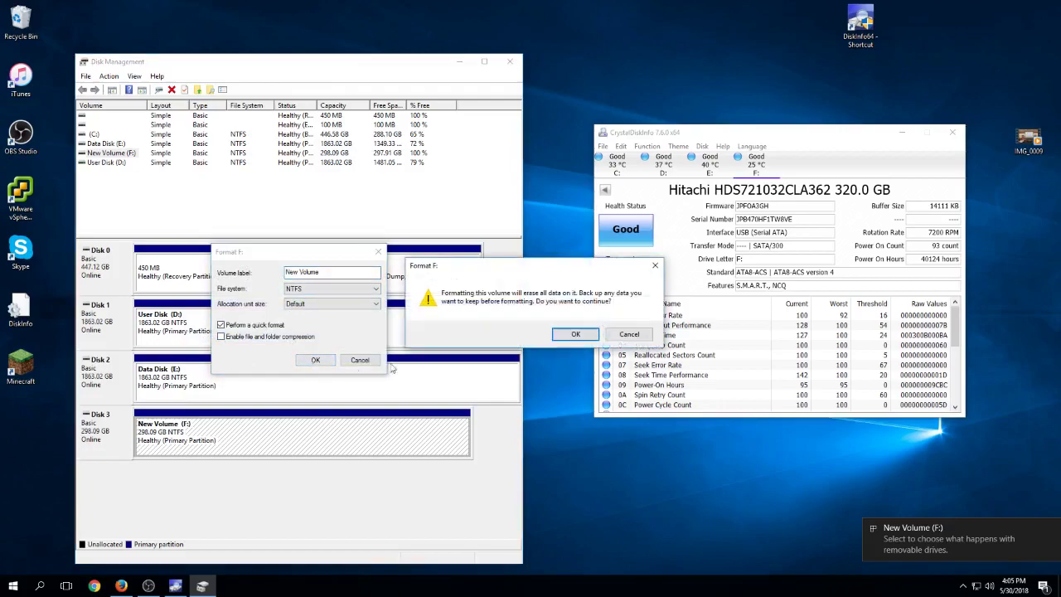
left_click(575, 335)
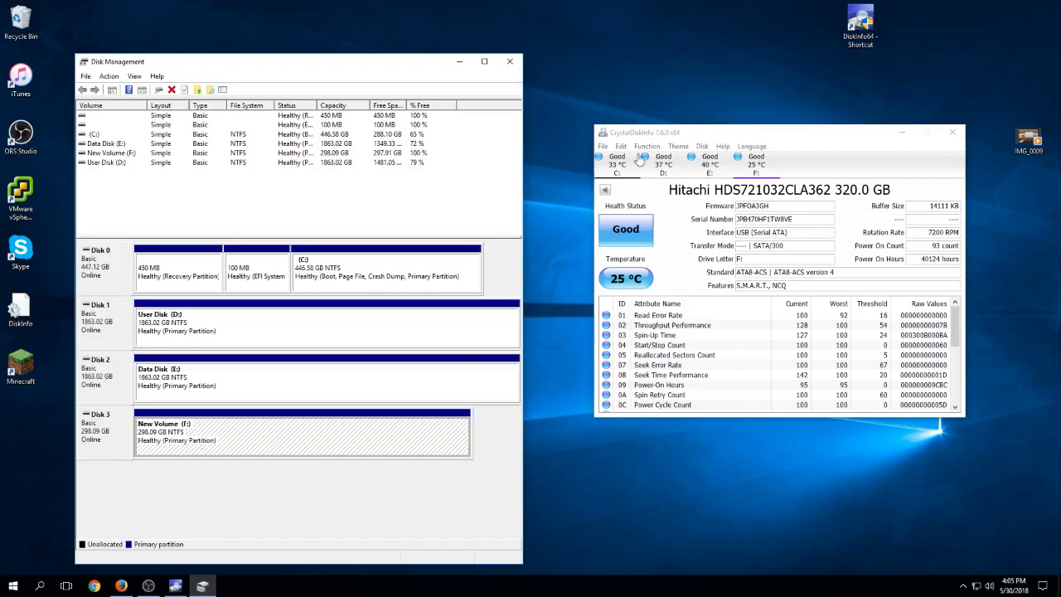
Step: Run Function > Rescan in CrystalDiskInfo to refresh the F: drive readings
left_click(647, 147)
left_click(662, 196)
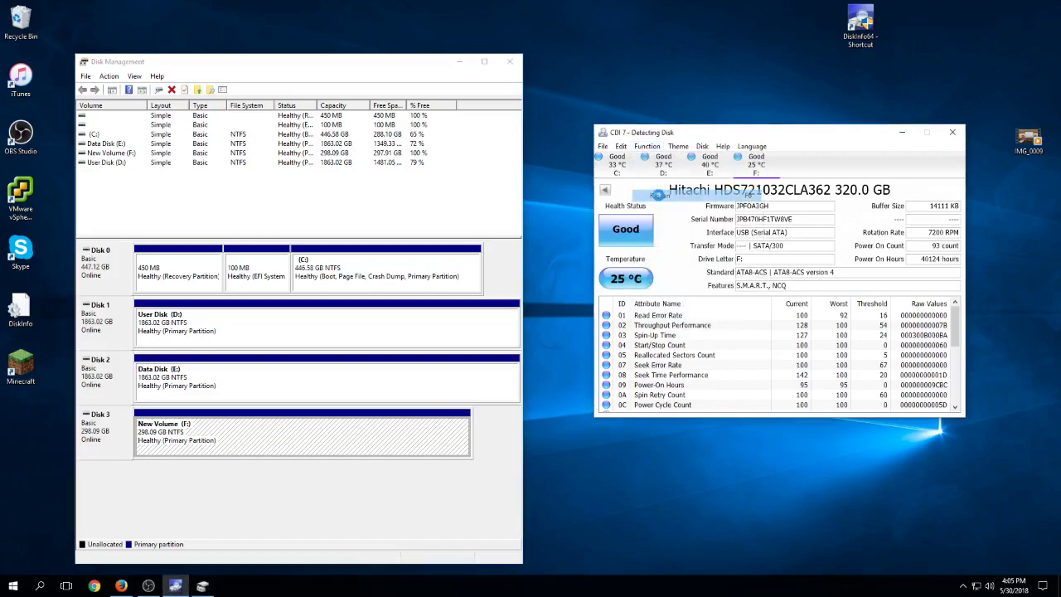